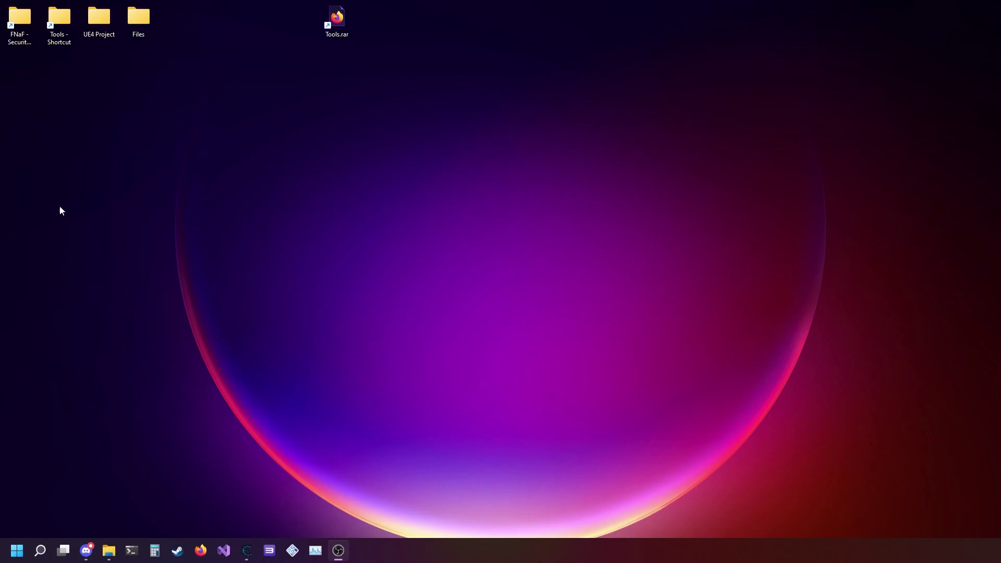
Step: Launch FModel.exe from the FModel folder inside the Tools shortcut on the desktop
left_click(52, 26)
double_click(51, 25)
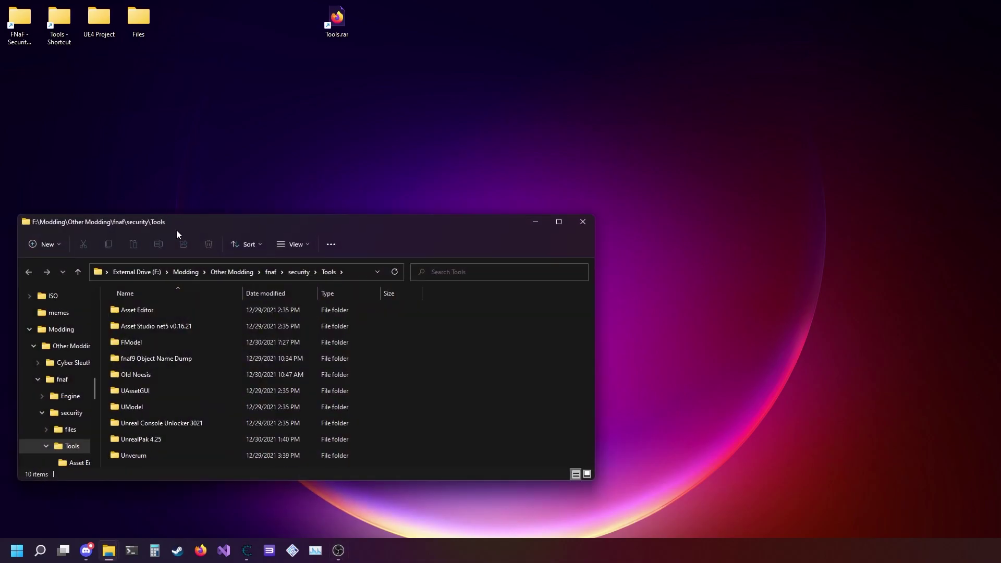
left_click(238, 347)
double_click(239, 346)
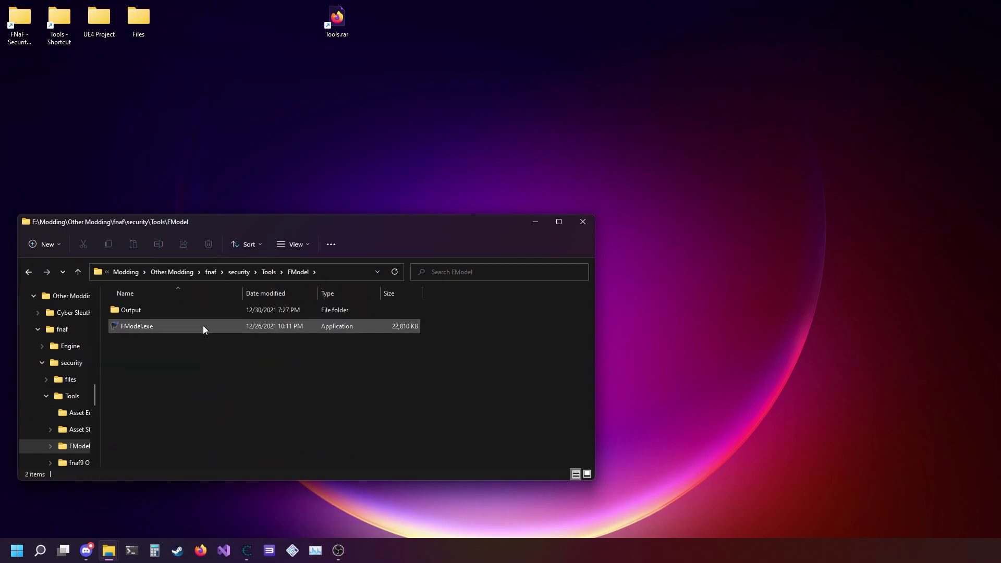
left_click(203, 328)
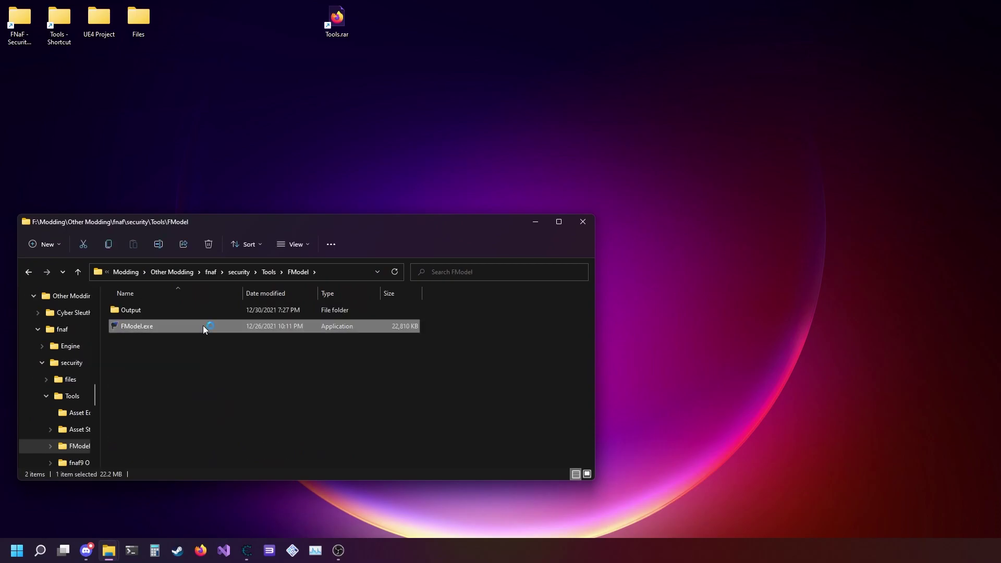
double_click(193, 324)
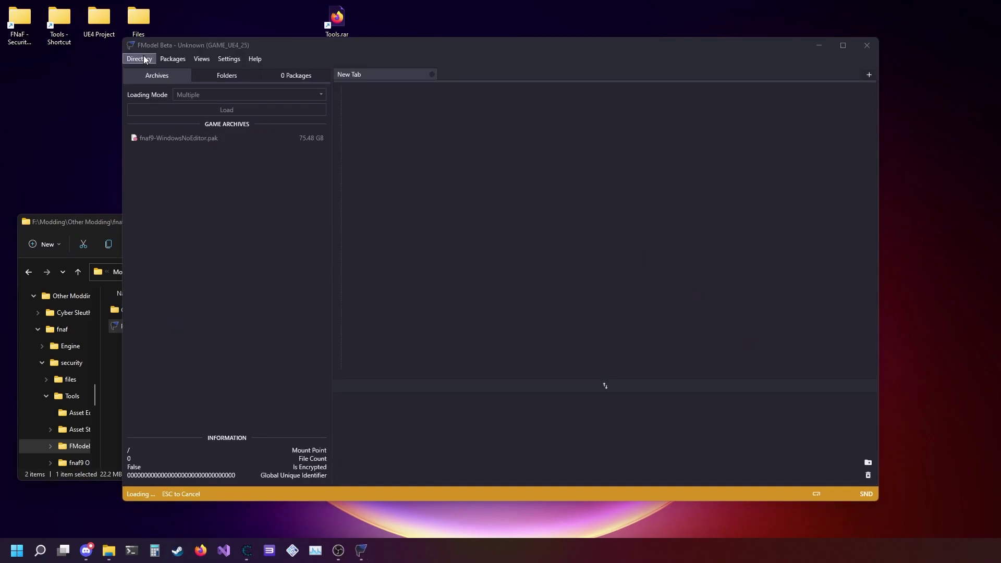
Step: Open the directory selector and name a new undetected game fnaf9
left_click(140, 59)
left_click(148, 72)
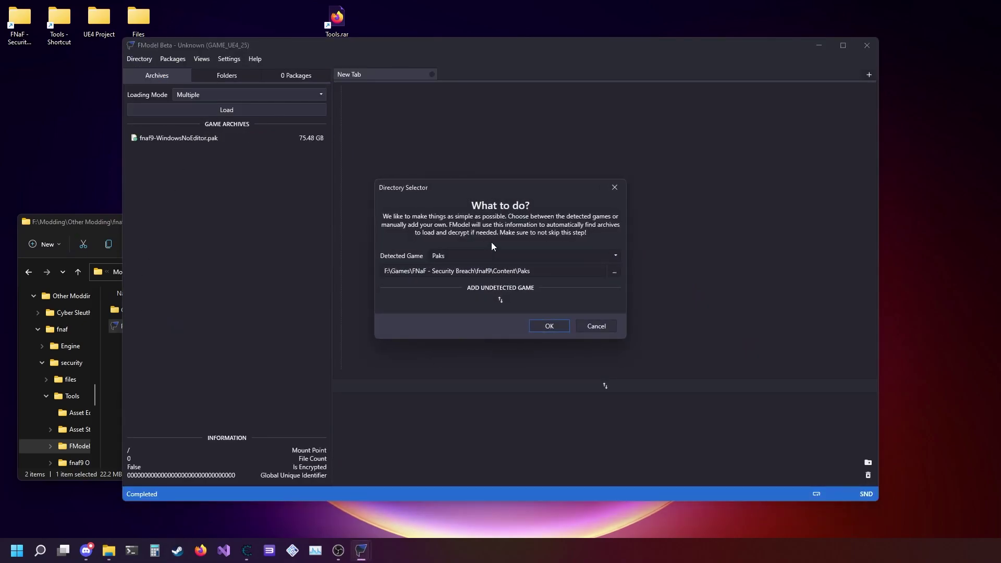
left_click(501, 302)
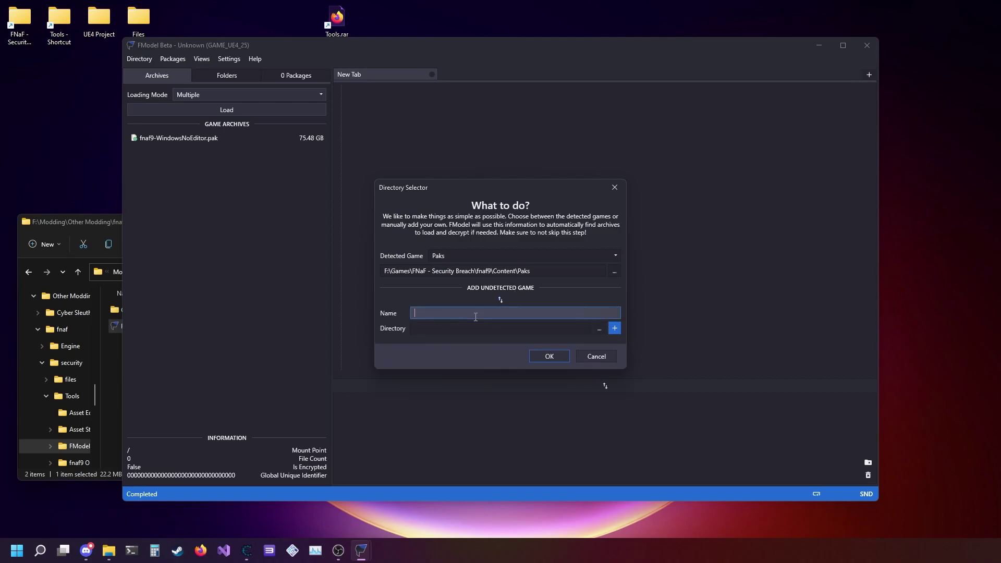
type("fna")
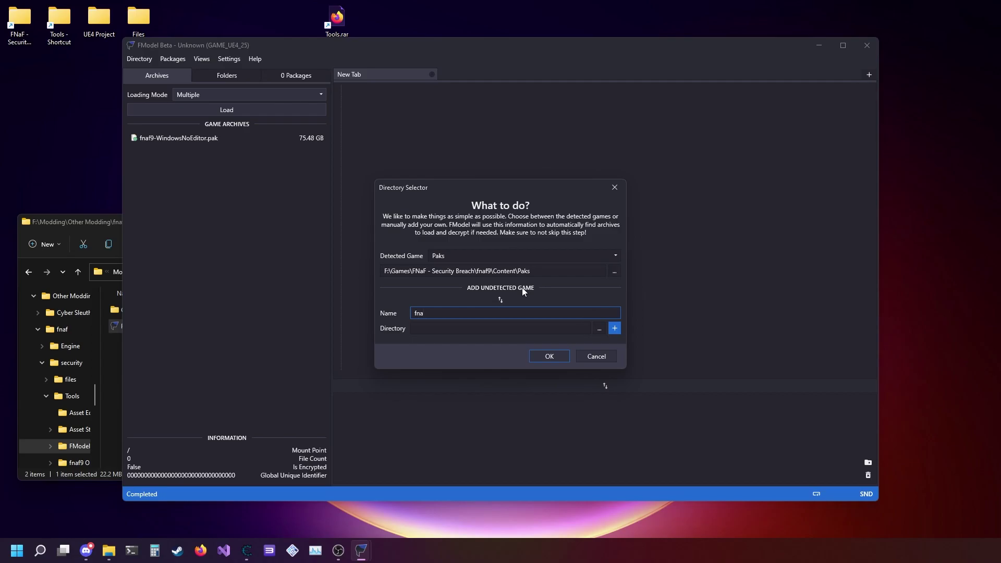
type("f9")
Step: Add the undetected game with the directory F:\Games\FNaF - Security Breach\fnaf9\Content\Paks and confirm the selection
left_click(599, 328)
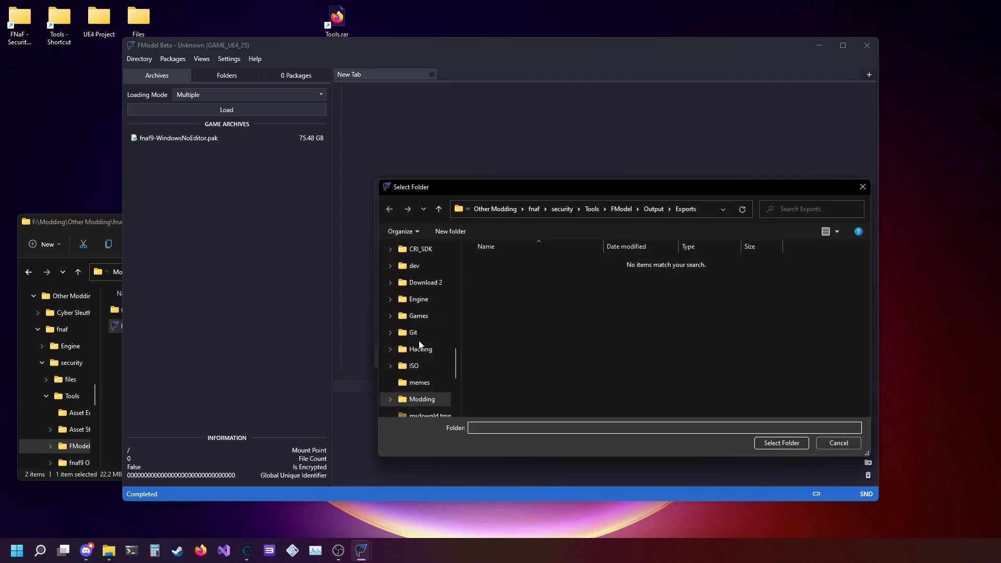
scroll(423, 337, "up", 10)
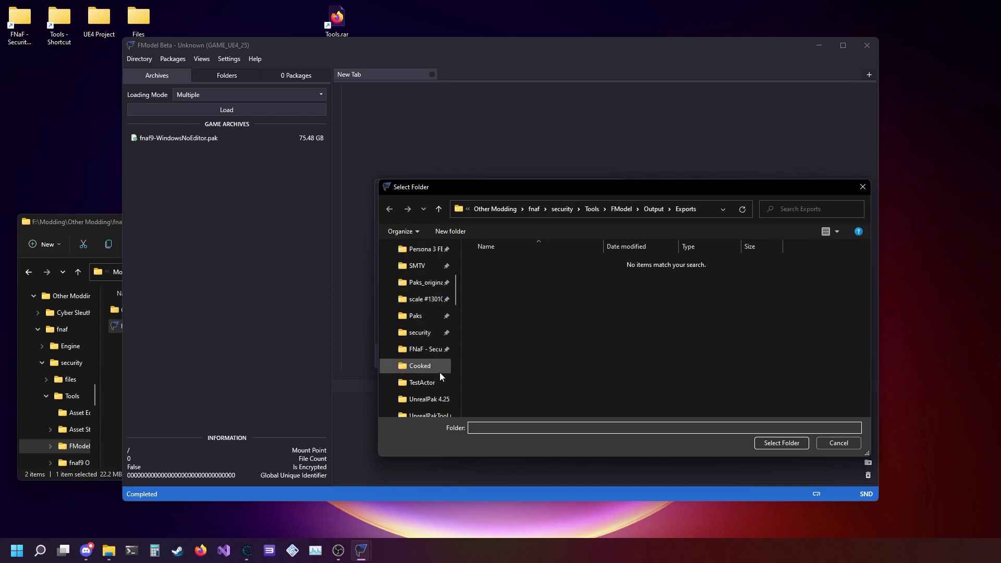
left_click(428, 354)
double_click(515, 310)
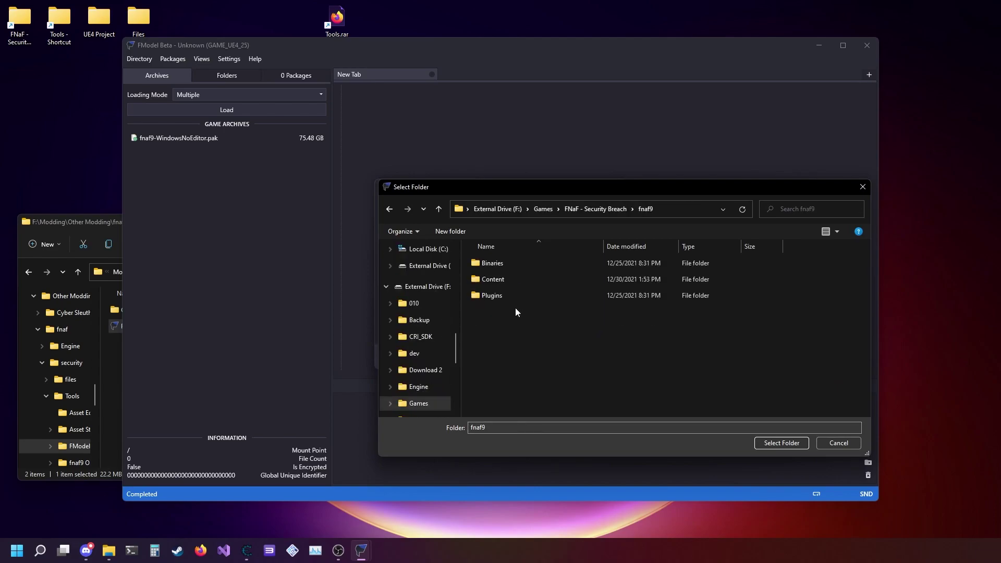
left_click(533, 278)
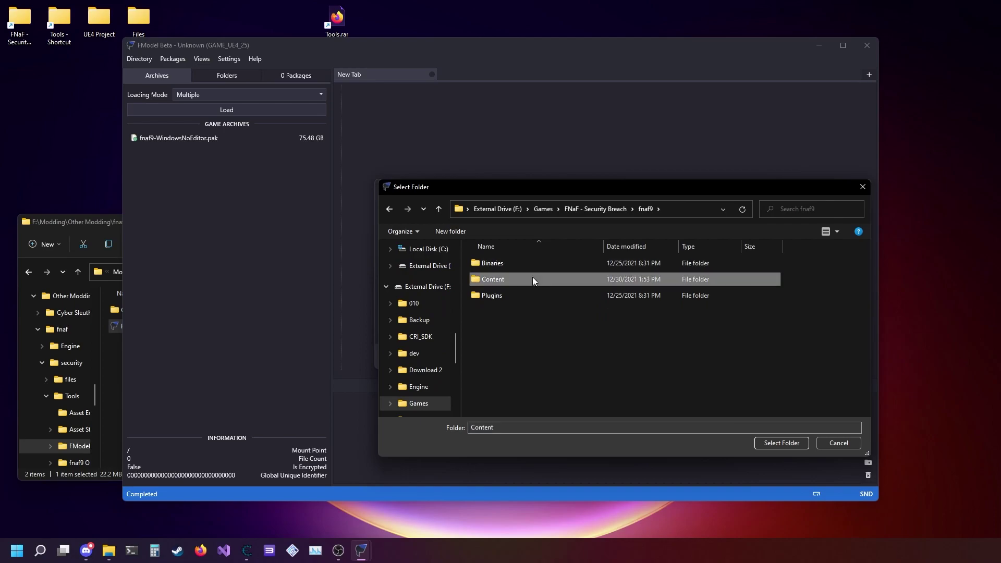
double_click(532, 278)
double_click(518, 296)
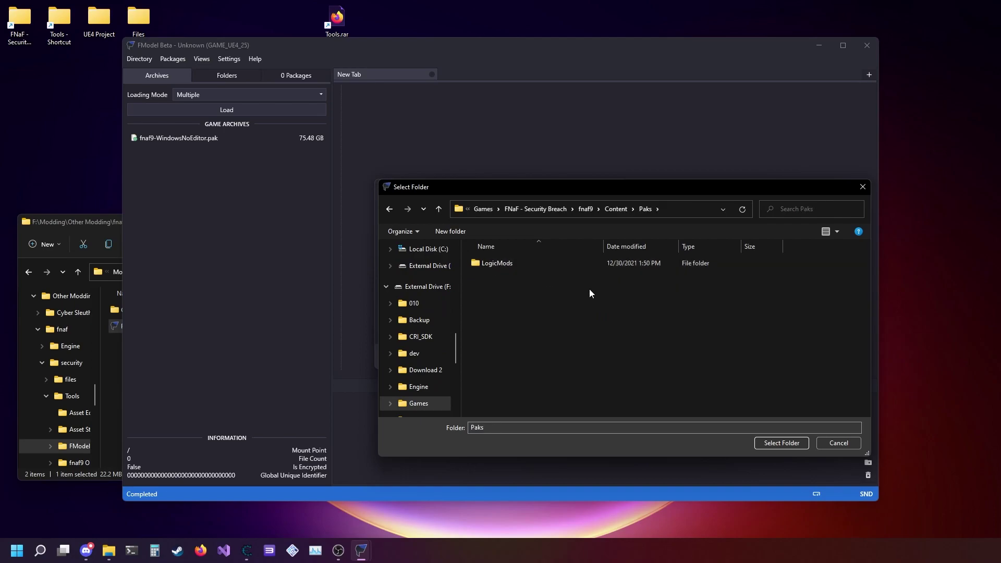
left_click(502, 259)
left_click_drag(534, 267, 617, 209)
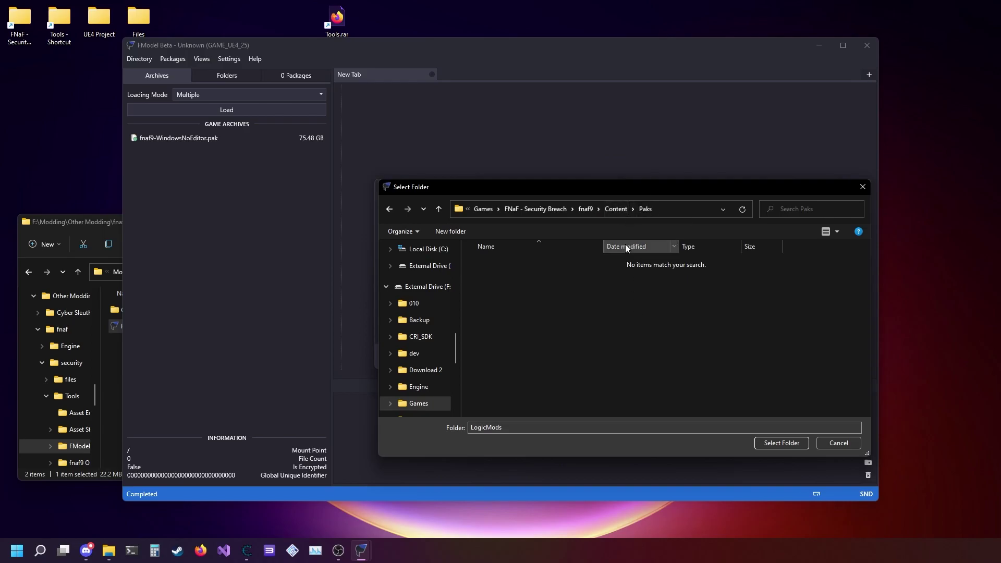
left_click(781, 442)
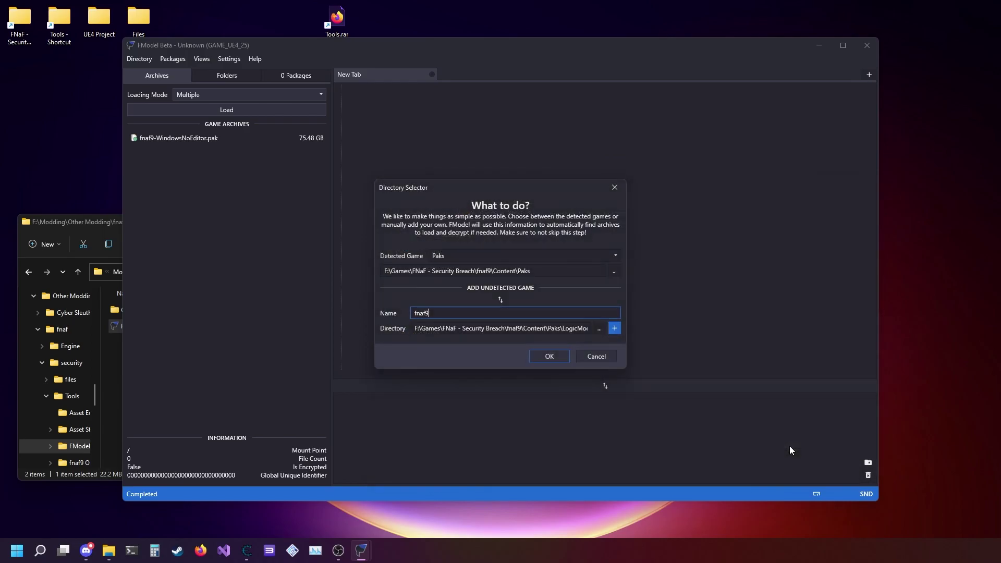
left_click(616, 327)
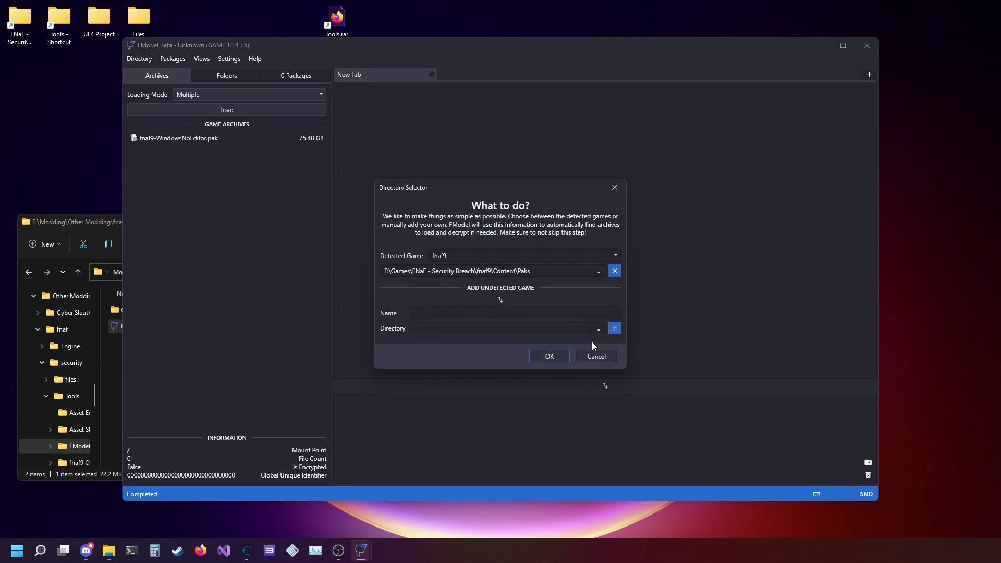
left_click(554, 359)
Step: Open the AES key settings and, alongside them, the aes key.txt file from the Tools\UModel folder
left_click(138, 60)
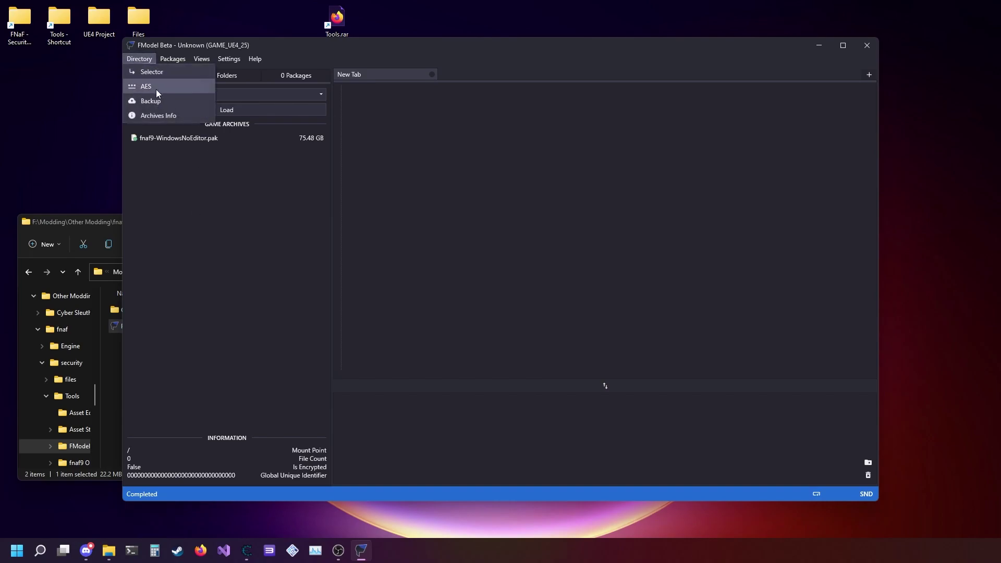
left_click(155, 87)
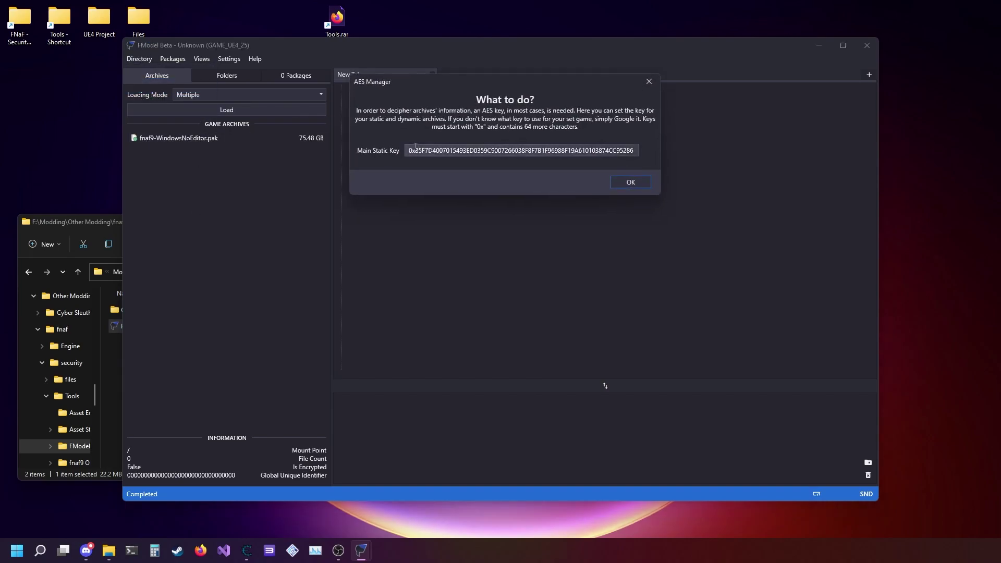
left_click(101, 429)
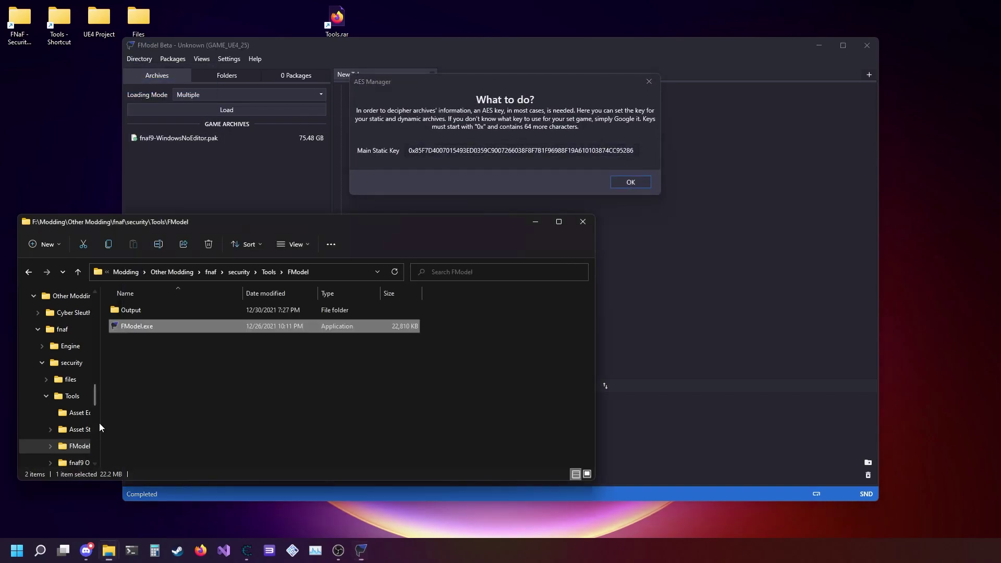
left_click(264, 271)
left_click(175, 413)
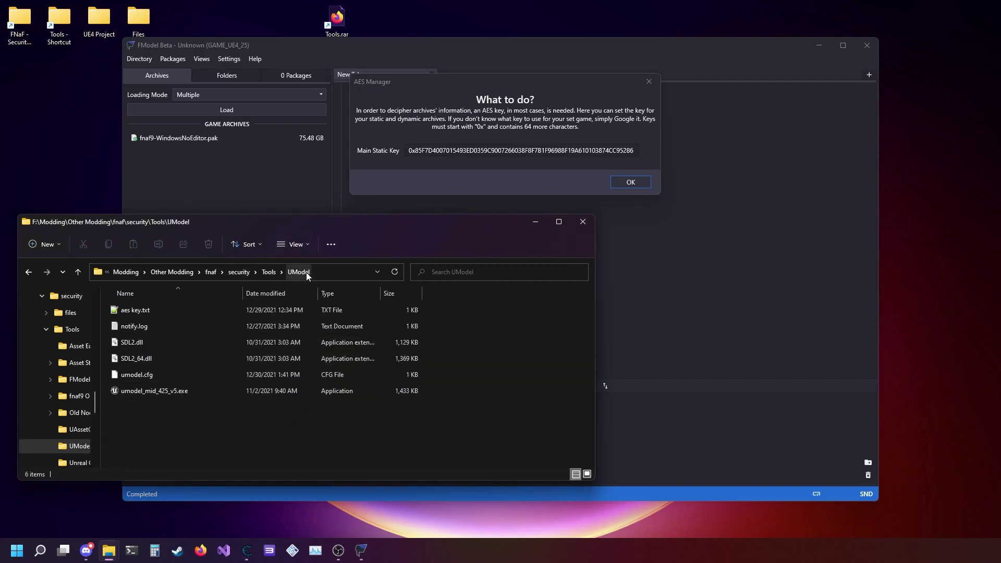
left_click(159, 311)
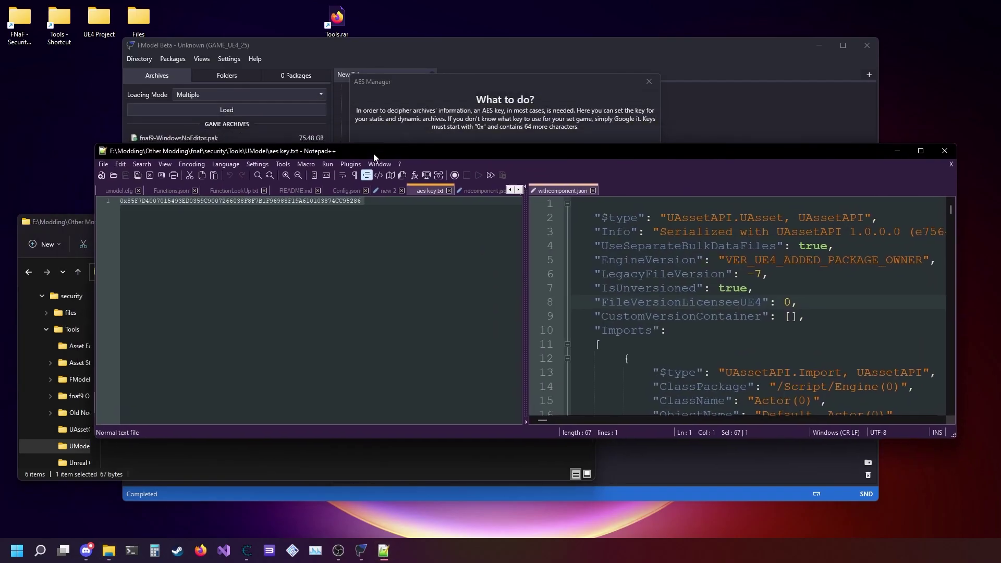
left_click_drag(373, 156, 401, 208)
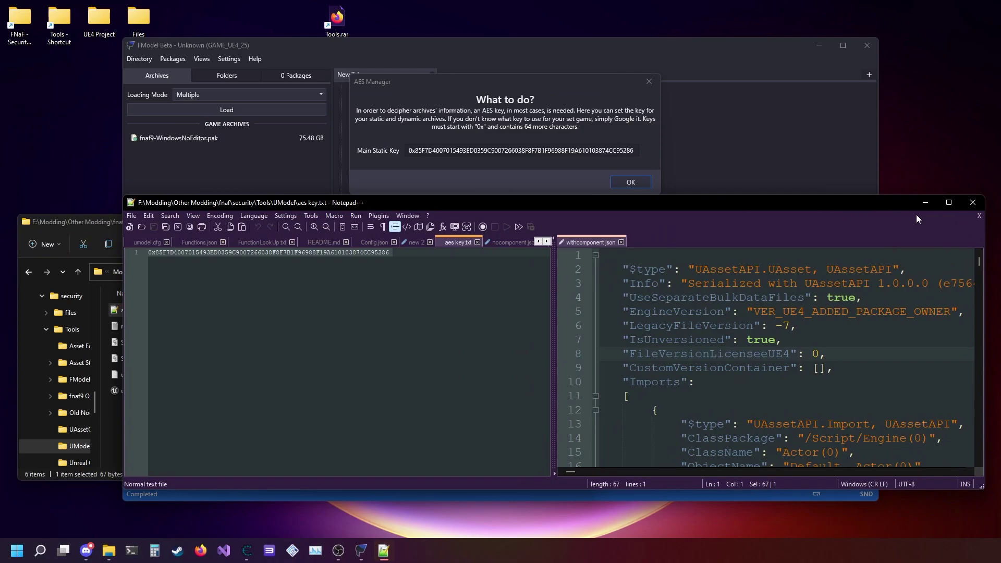
Step: Accept the main static AES key and minimize the key file and file explorer windows
left_click(924, 203)
left_click(629, 182)
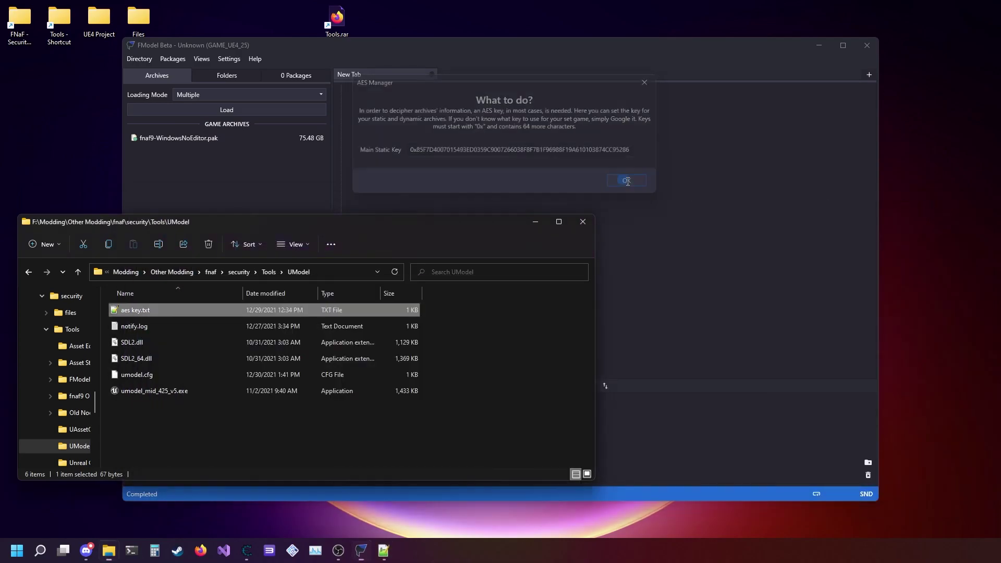
left_click(535, 222)
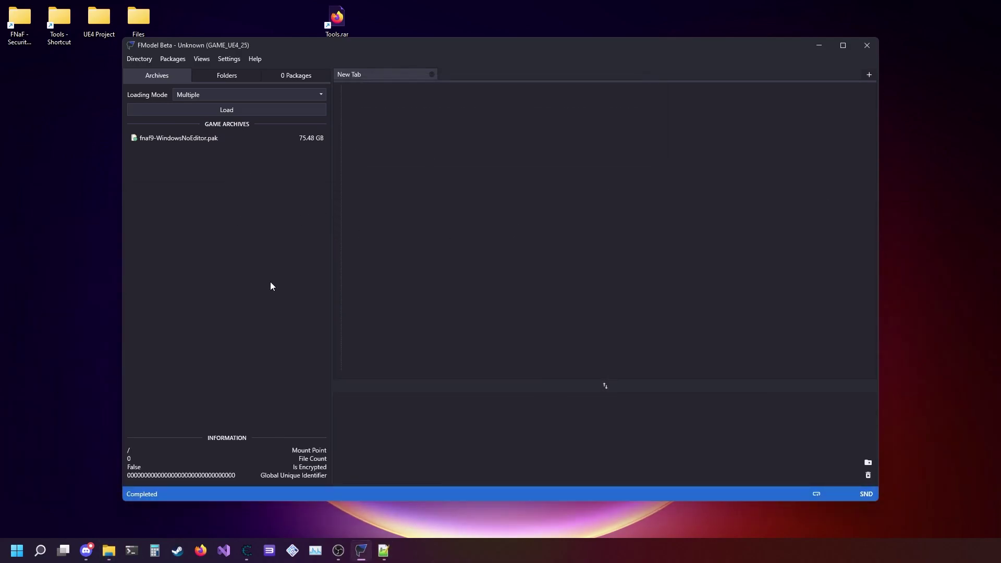
Step: Load the fnaf9-WindowsNoEditor.pak game archive
left_click(222, 76)
left_click(168, 76)
double_click(199, 137)
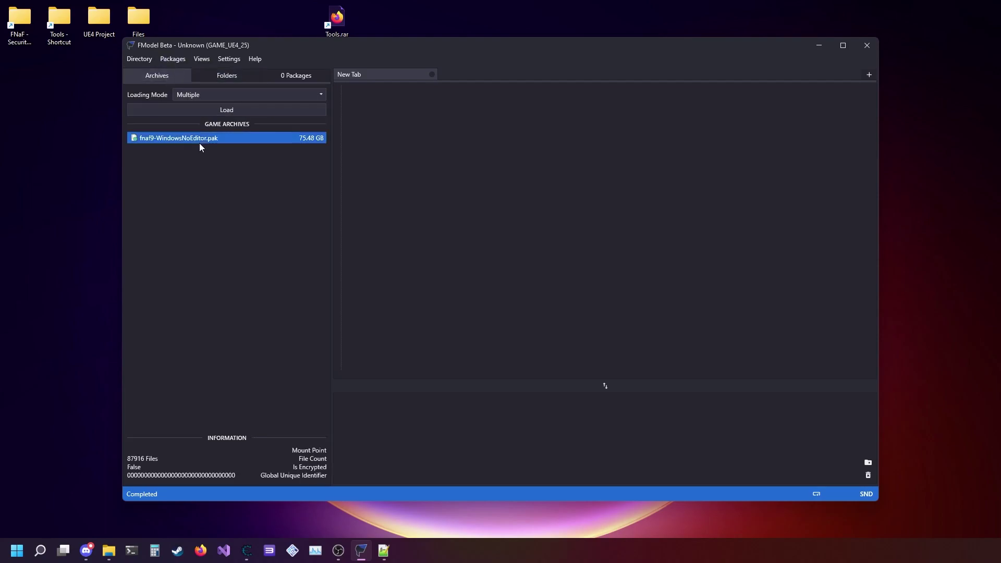
Step: Search the loaded packages for MusicStreaming.xml and open the file from WwiseAudio/Windows
left_click(186, 61)
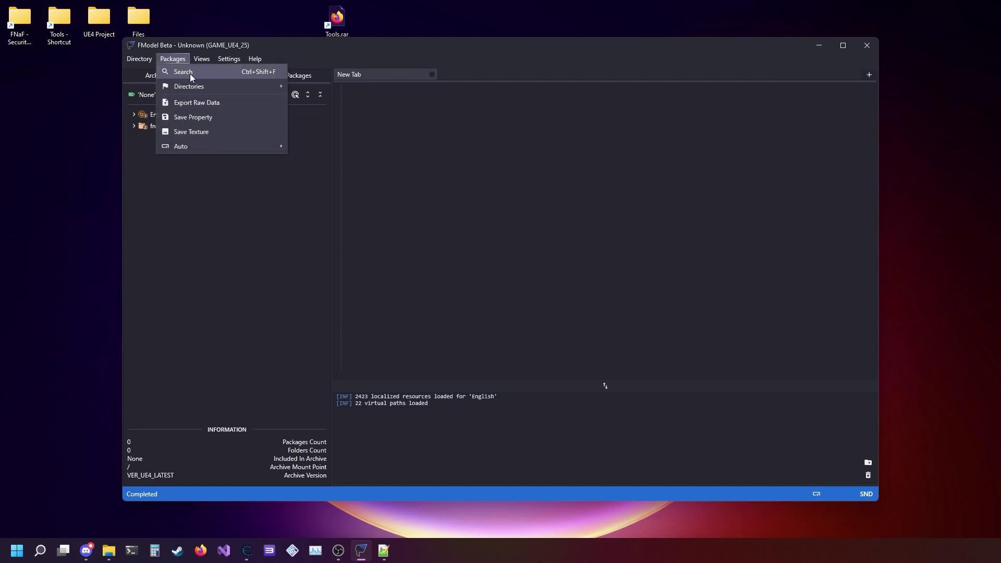
left_click(189, 74)
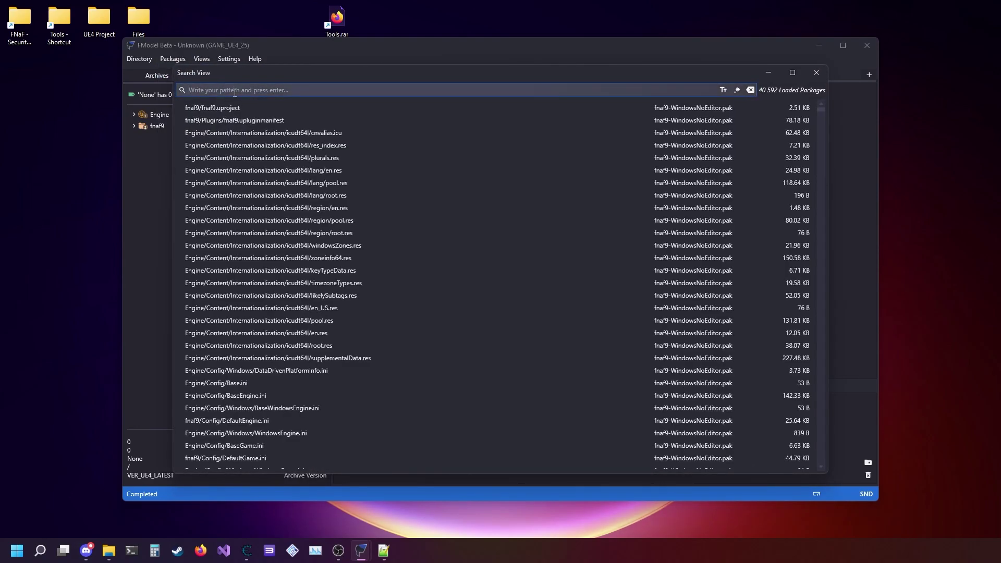
type("MusicStreaming.xml")
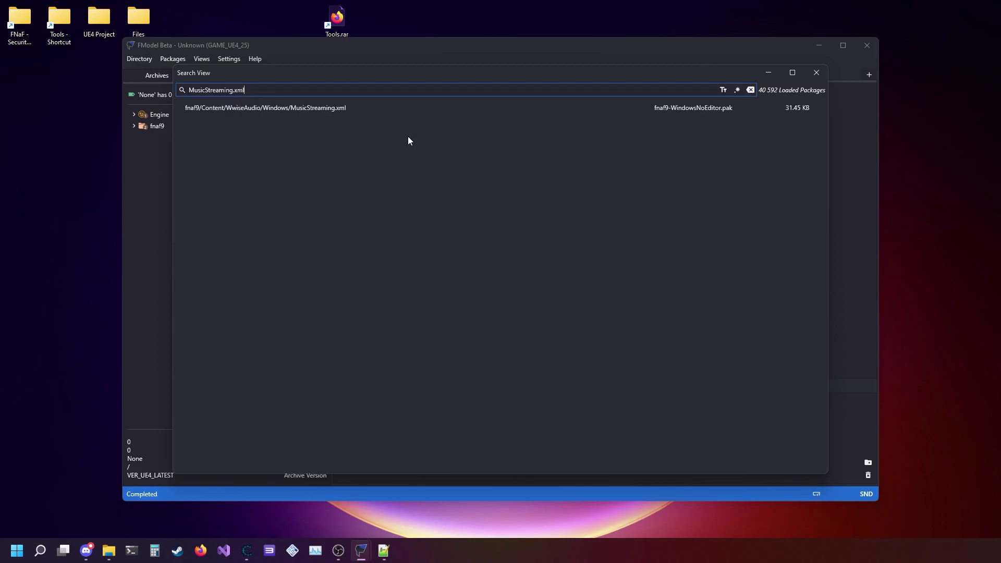
double_click(390, 109)
double_click(206, 413)
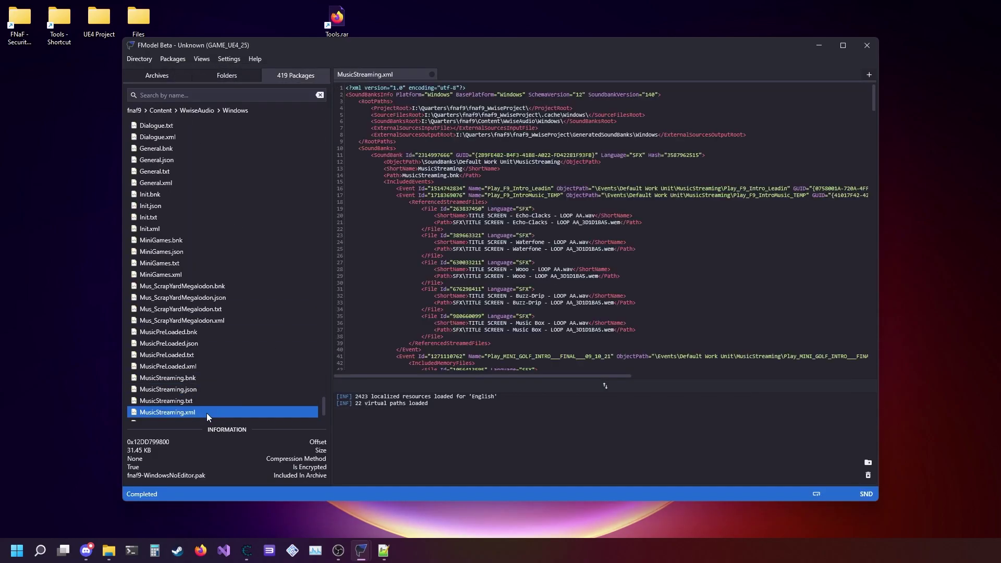
Step: Find the Play_mus_chicasFeedingFrenzy event in MusicStreaming.xml by searching for "chicas"
scroll(640, 280, "down", 20)
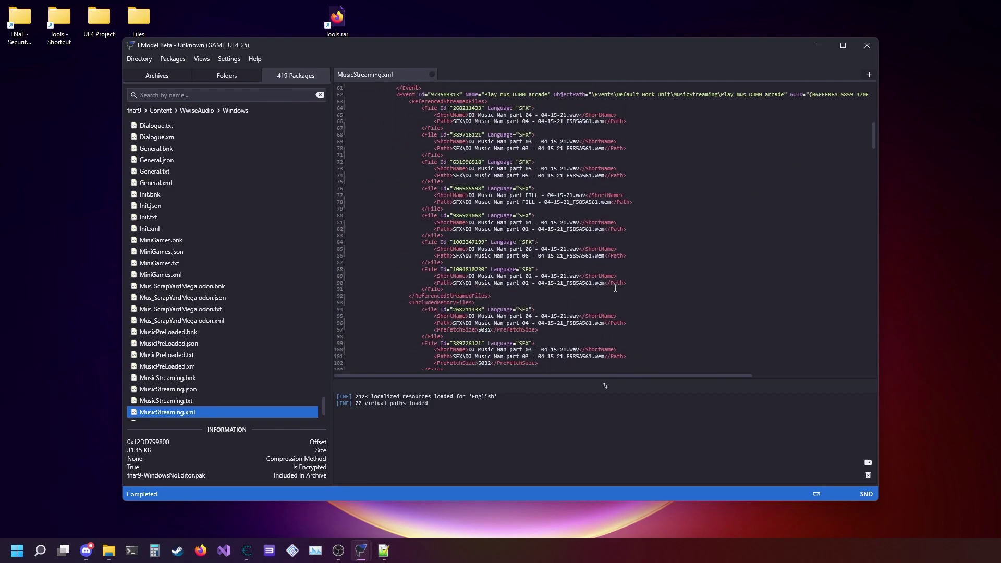
scroll(615, 287, "down", 20)
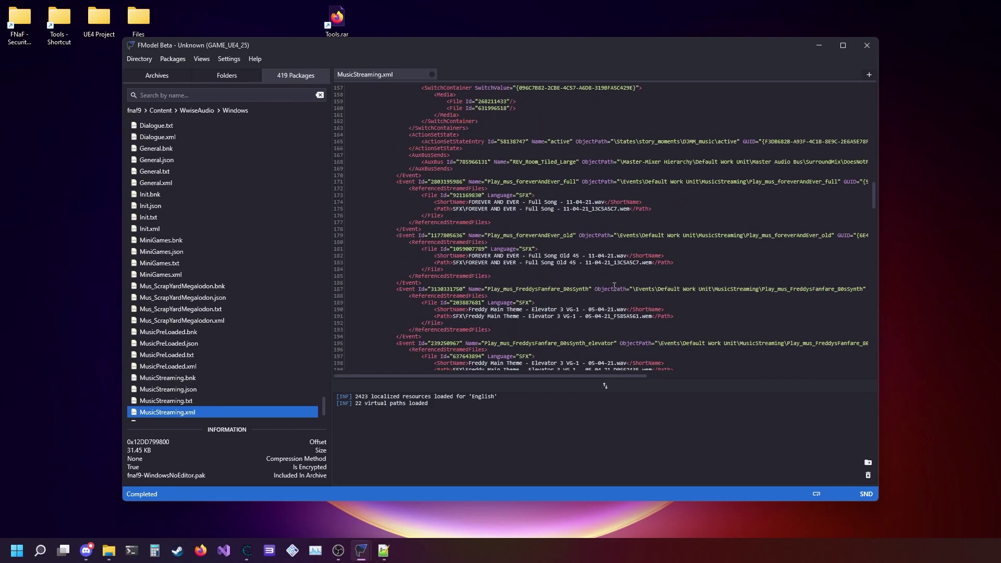
scroll(584, 275, "up", 3)
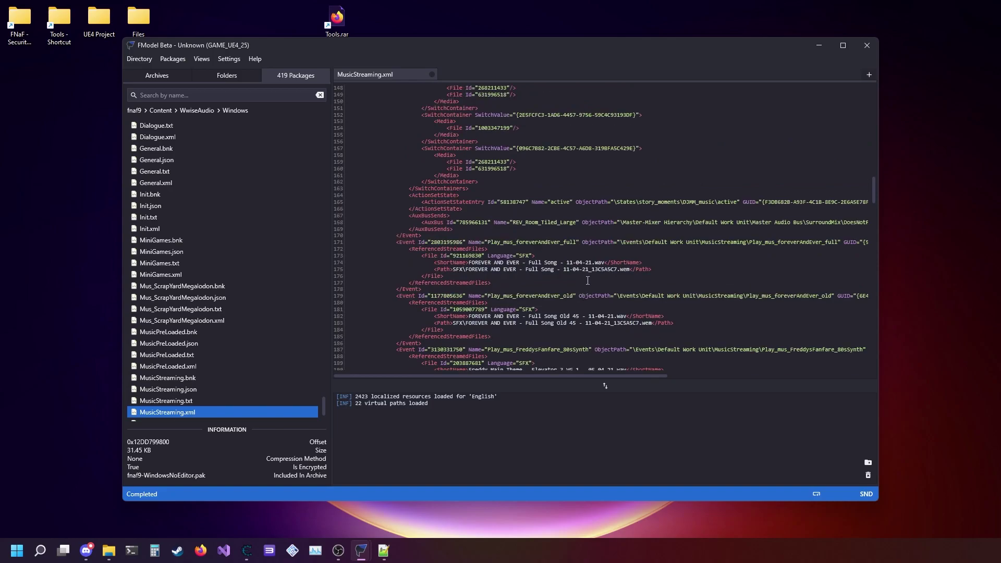
key("ctrl+f")
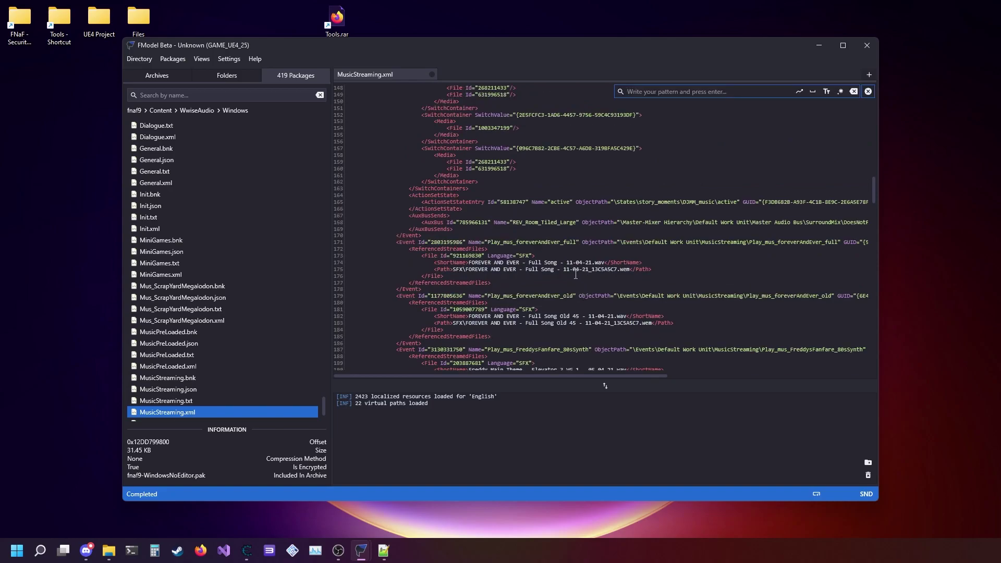
type("chicas")
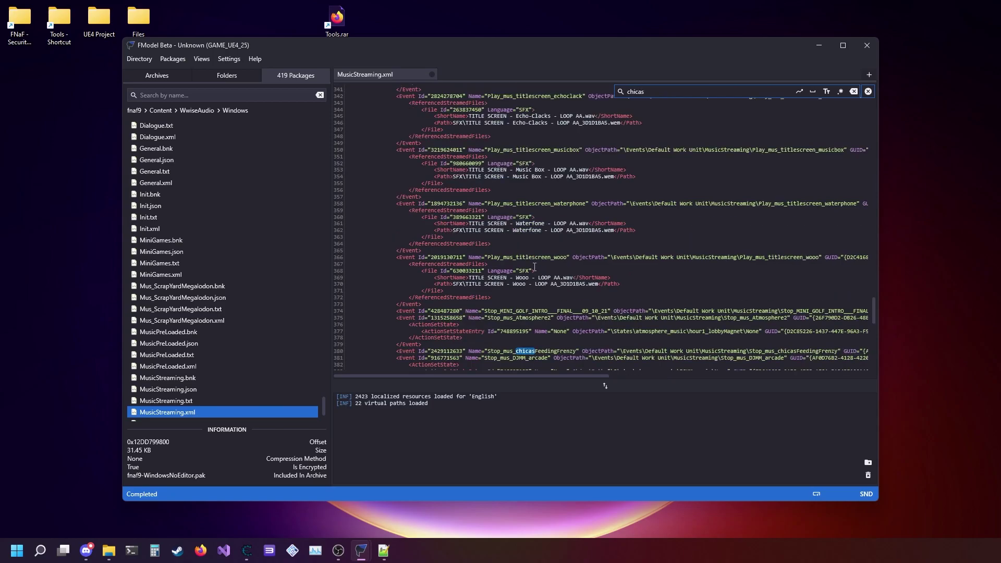
key("Return")
key("Return")
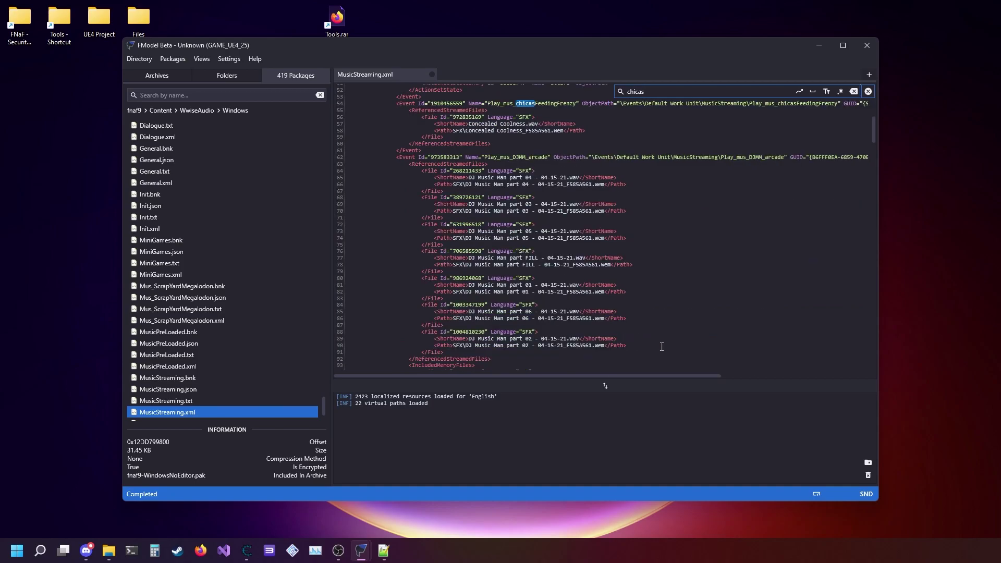
scroll(521, 146, "up", 2)
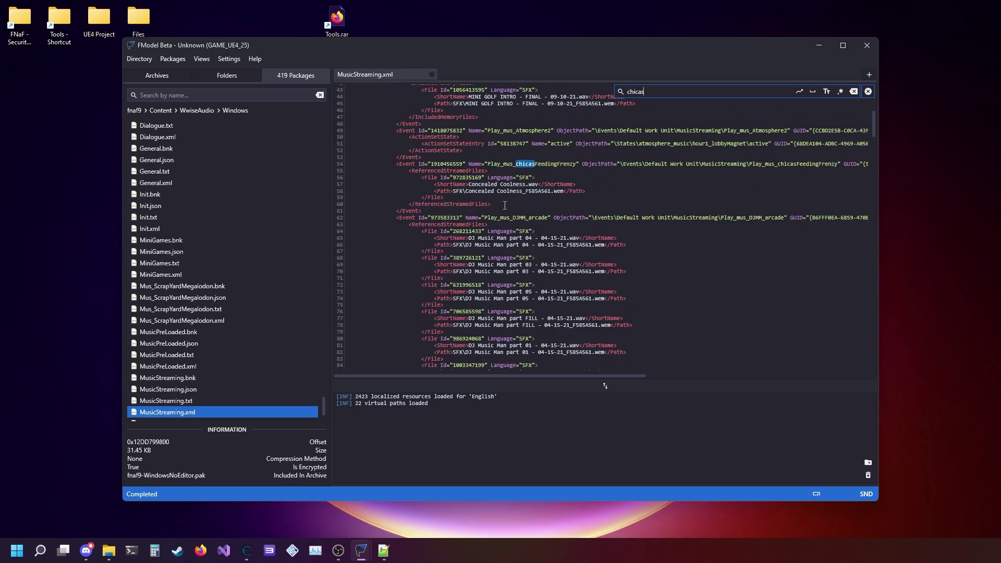
Step: Copy the file ID of the Concealed Coolness.wav entry under the Play_mus_chicasFeedingFrenzy event
double_click(461, 177)
double_click(459, 184)
double_click(466, 177)
key("ctrl+c")
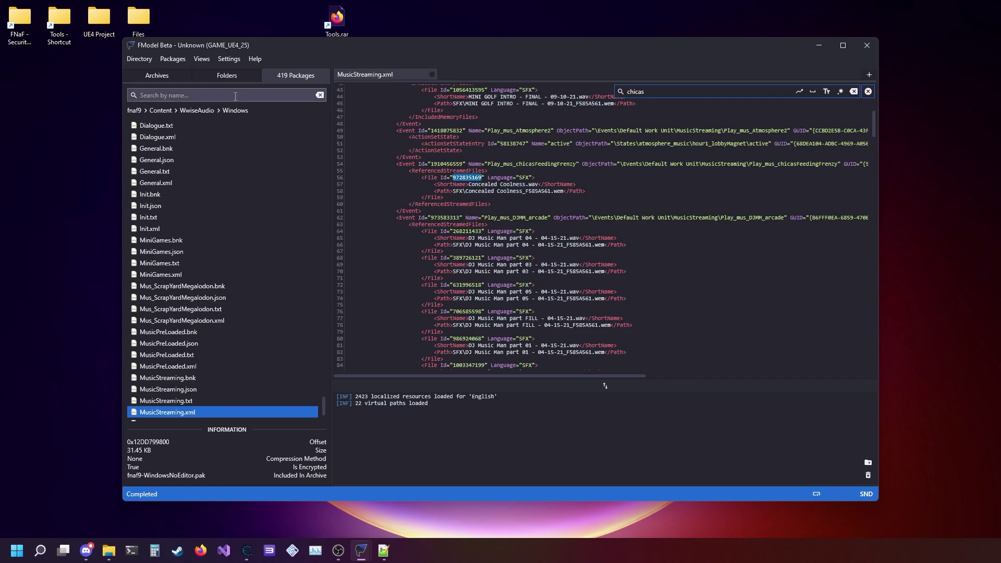
Step: Search the loaded packages for 972835169 and open 972835169.wem in the audio player
left_click(176, 59)
left_click(192, 68)
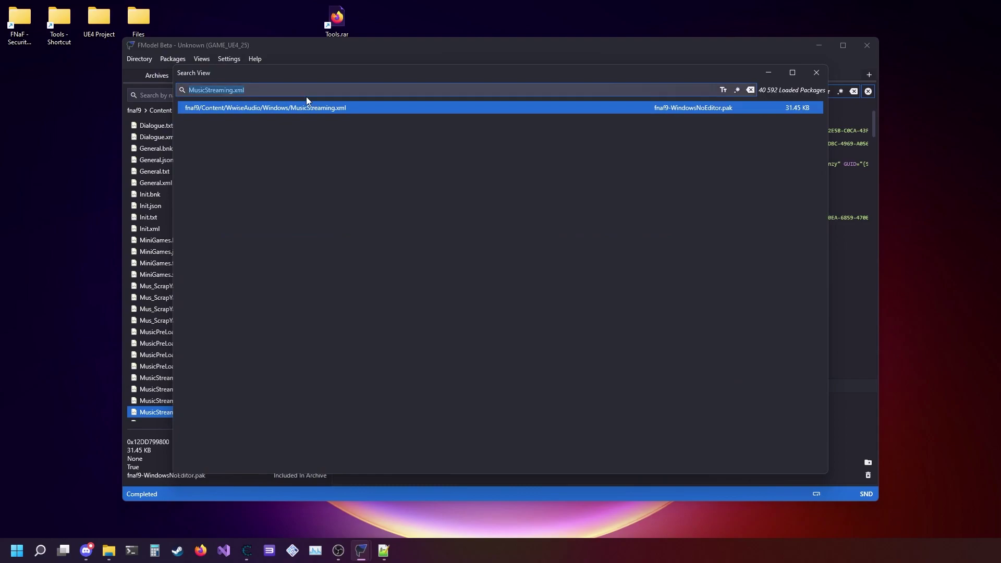
key("ctrl+v")
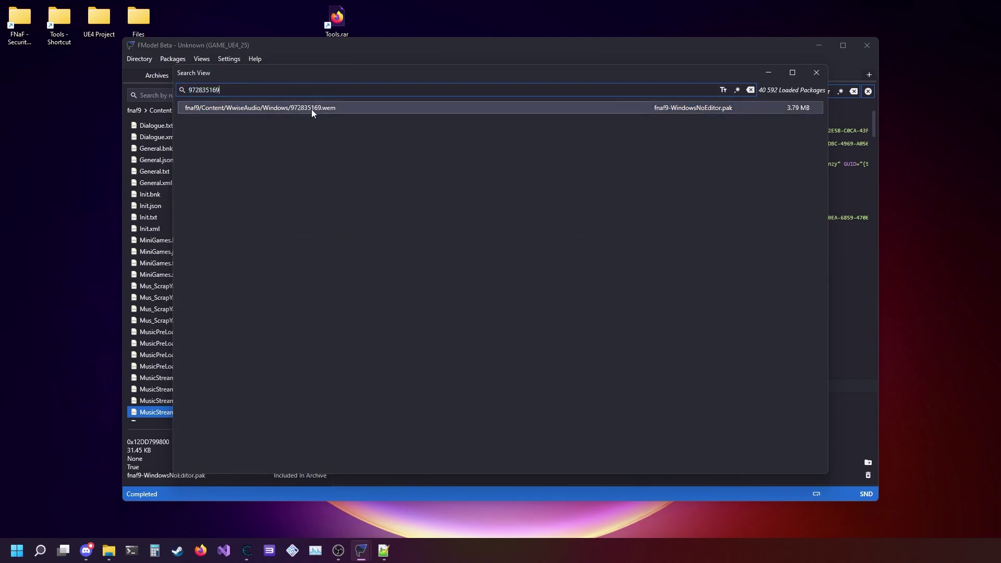
double_click(311, 109)
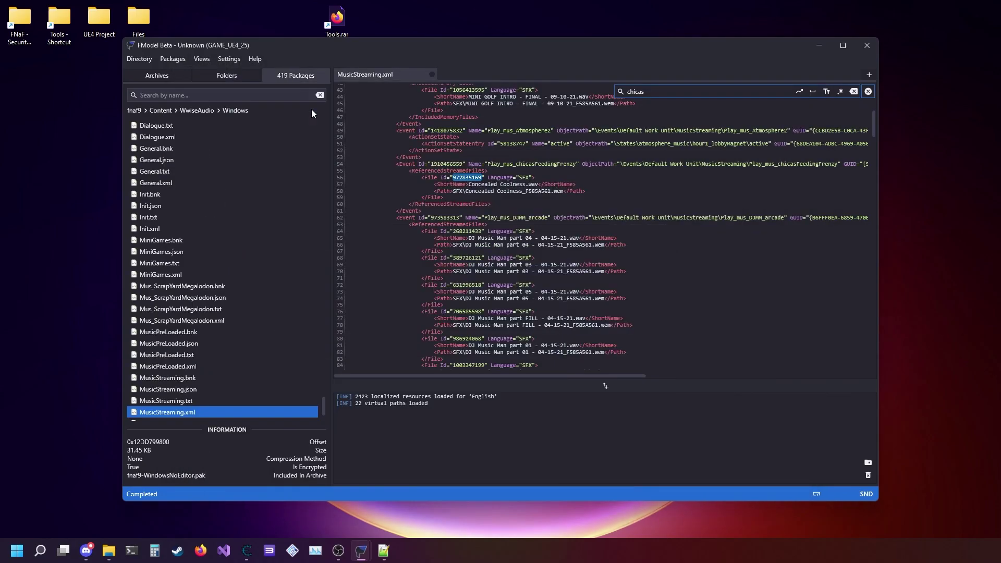
double_click(173, 125)
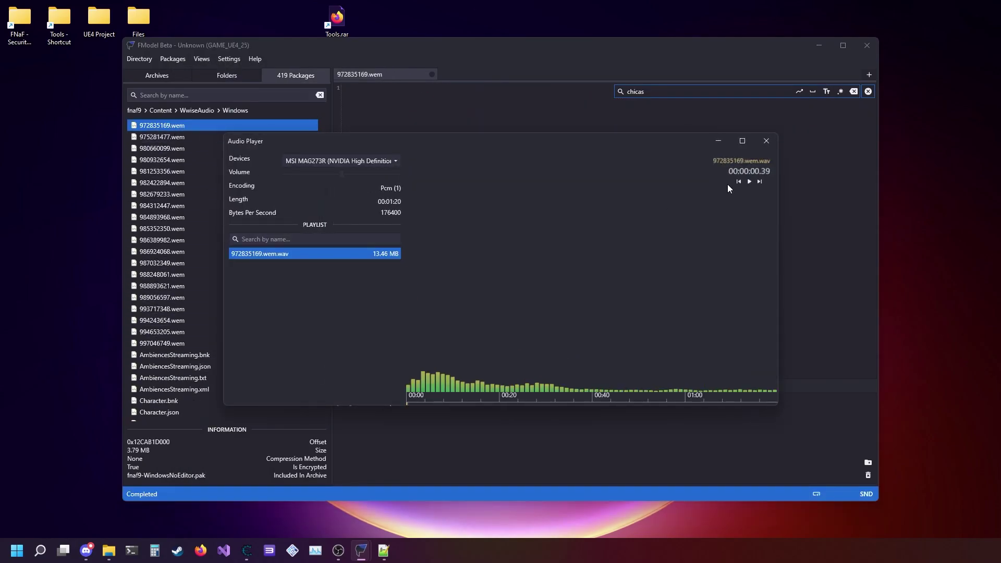
Step: Play a few seconds of the 972835169.wem.wav track to preview it, and pause playback
left_click(751, 181)
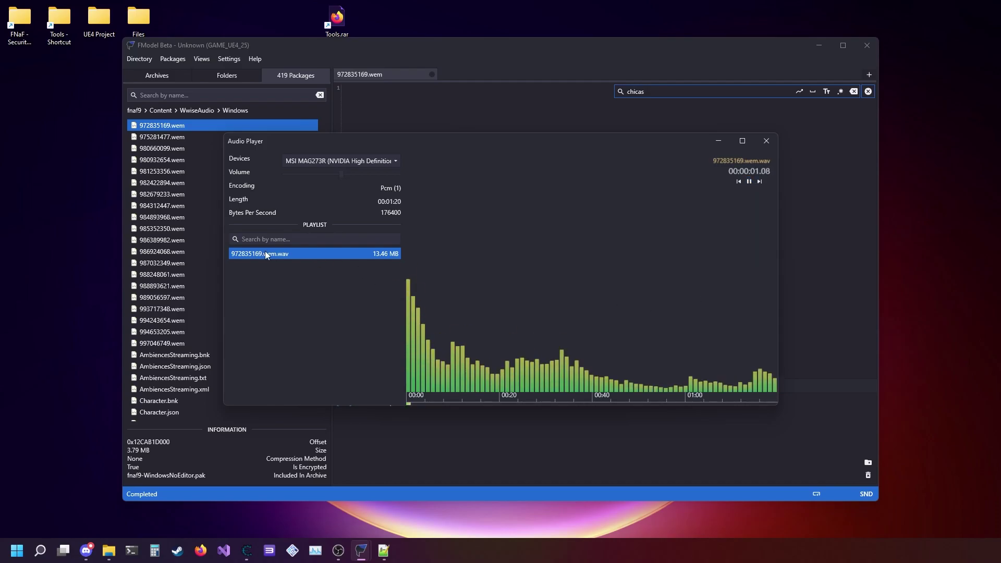
right_click(290, 254)
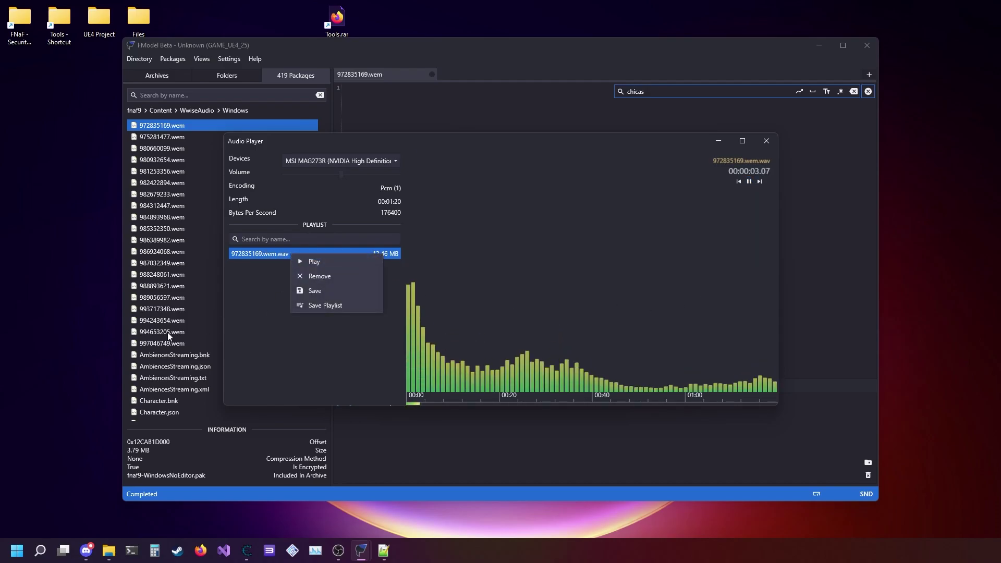
left_click(749, 181)
left_click(749, 181)
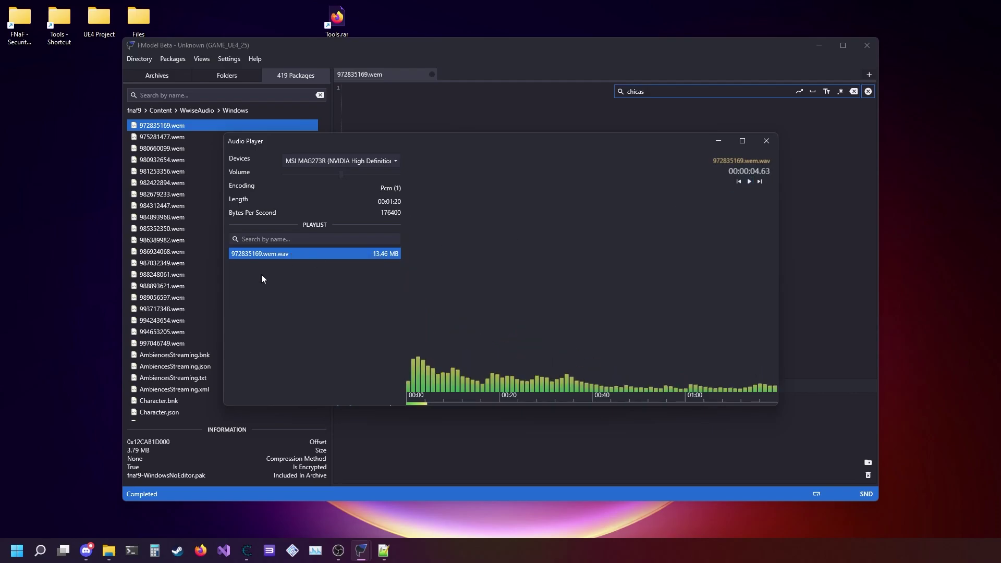
Step: Start saving the 972835169.wem.wav playlist track and set the save location to the desktop's Files folder, using its copied path
right_click(277, 258)
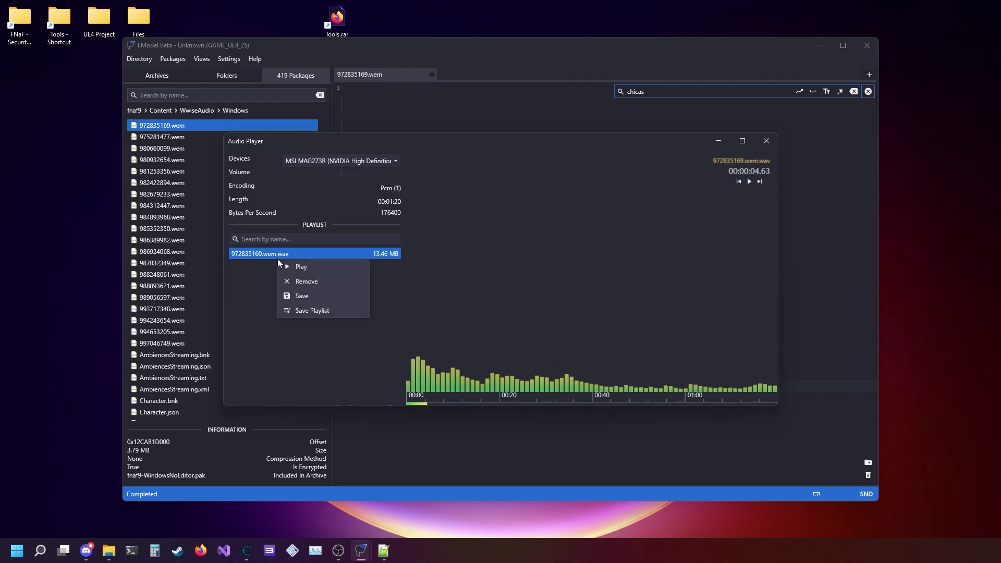
left_click(302, 298)
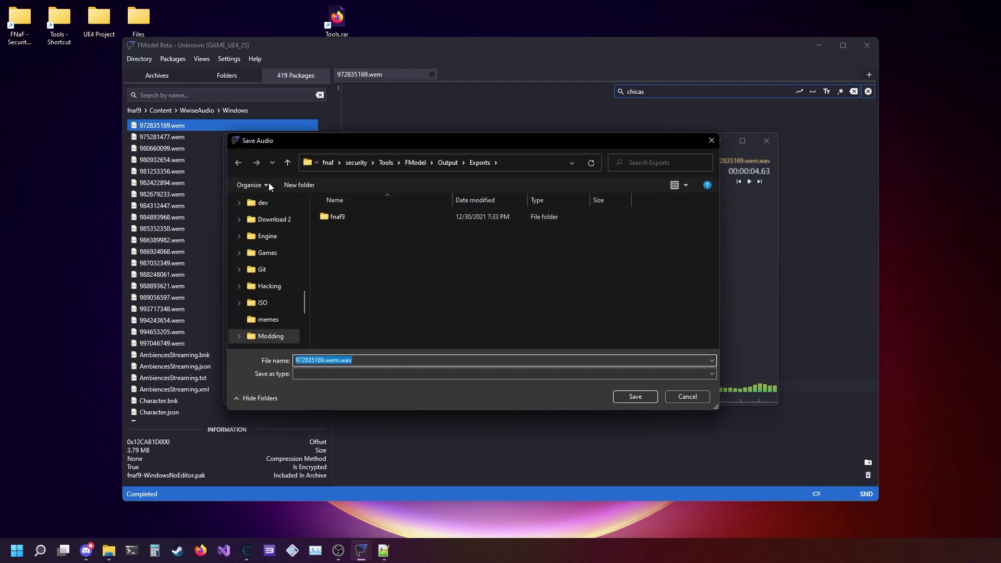
double_click(138, 18)
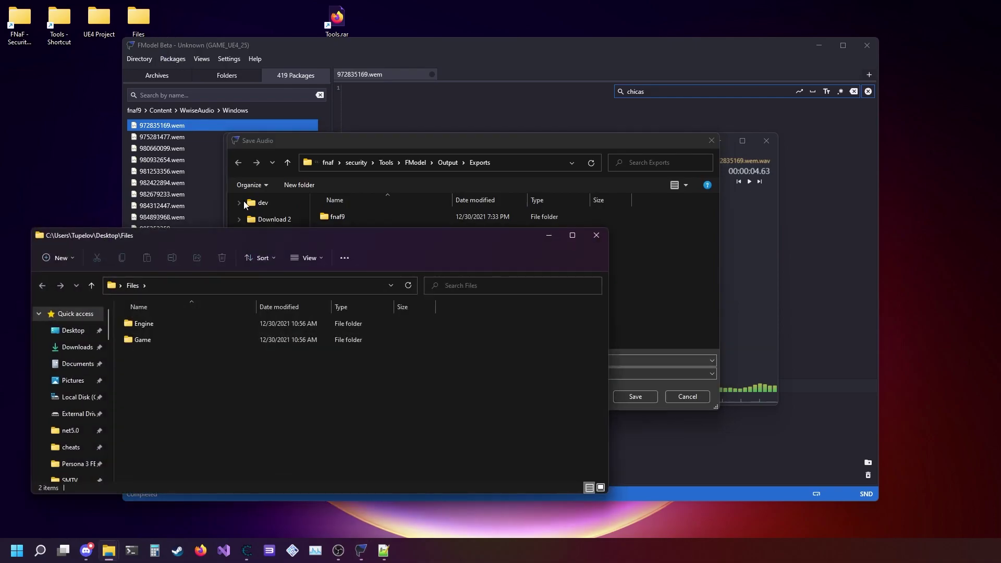
left_click(273, 287)
double_click(274, 288)
left_click(273, 289)
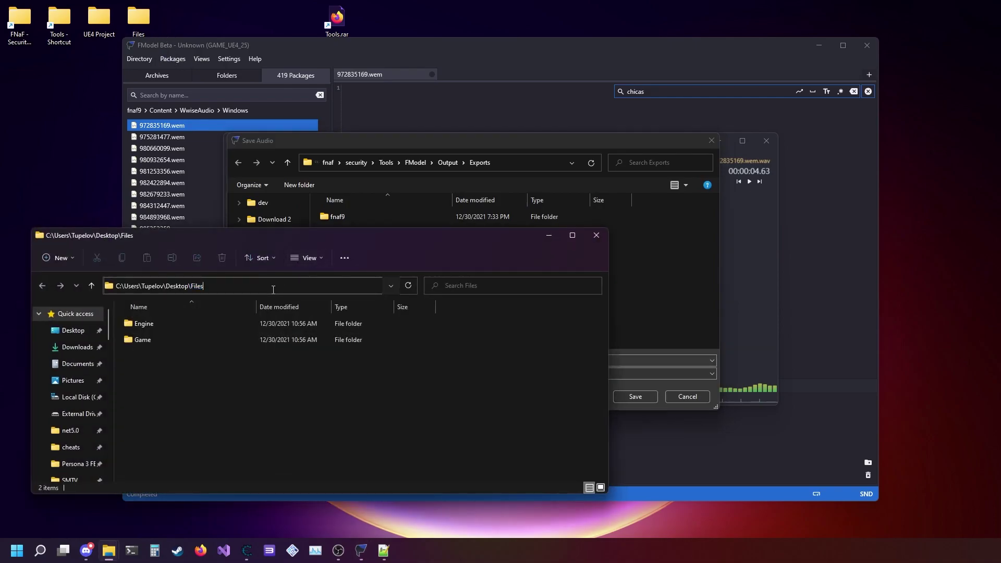
key("ctrl+a")
key("ctrl+c")
left_click(526, 166)
key("ctrl+v")
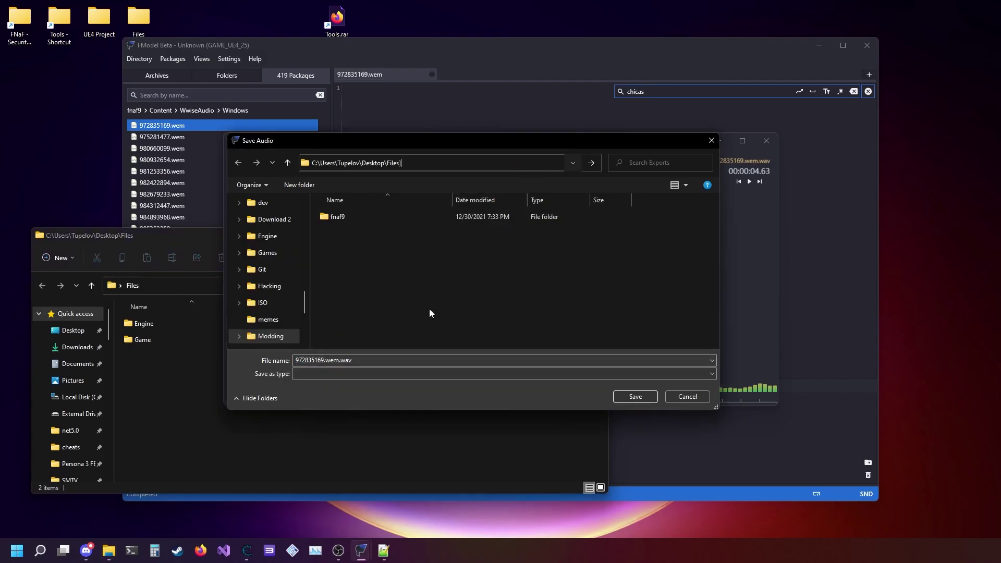
key("Return")
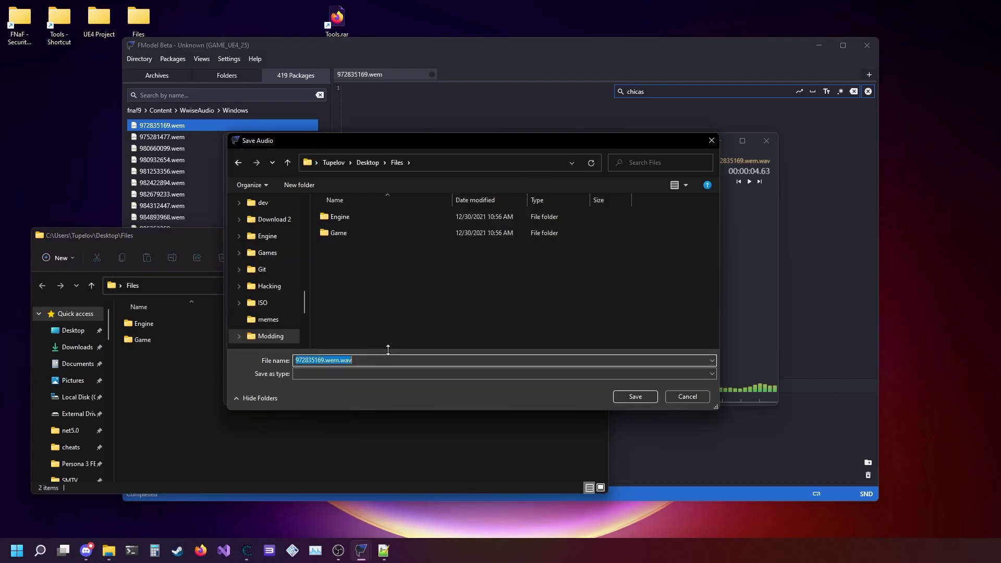
Step: Save the audio as Concealed Coolness.wav and select the exported file in the Files folder window
type("Concealed Coolness.wav")
key("Return")
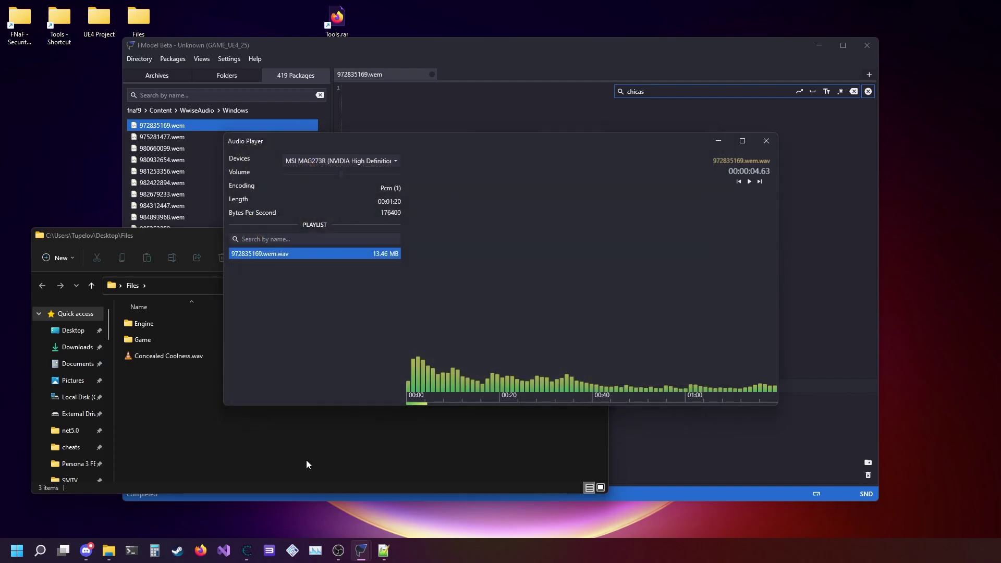
left_click(141, 413)
left_click_drag(267, 239, 328, 223)
left_click(242, 341)
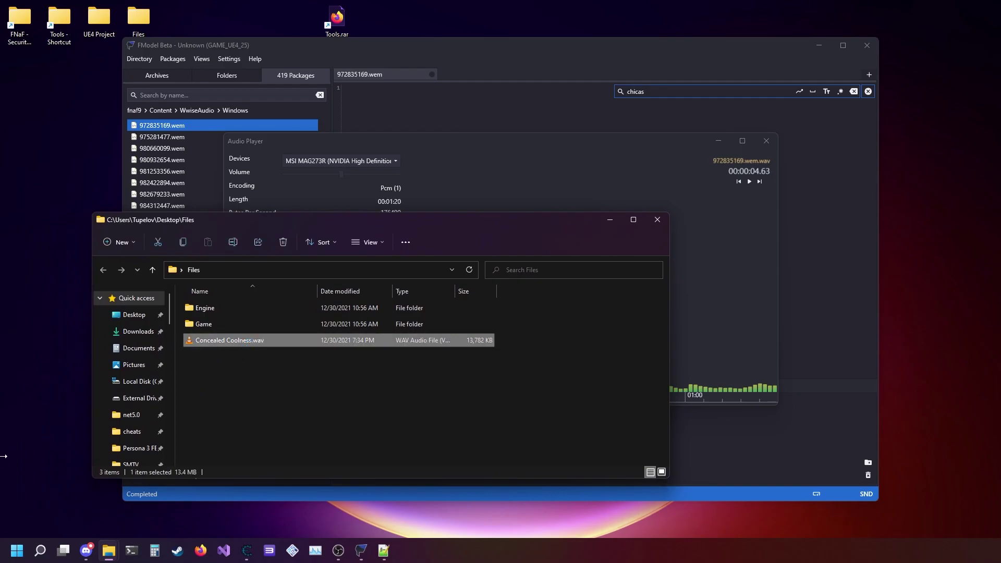